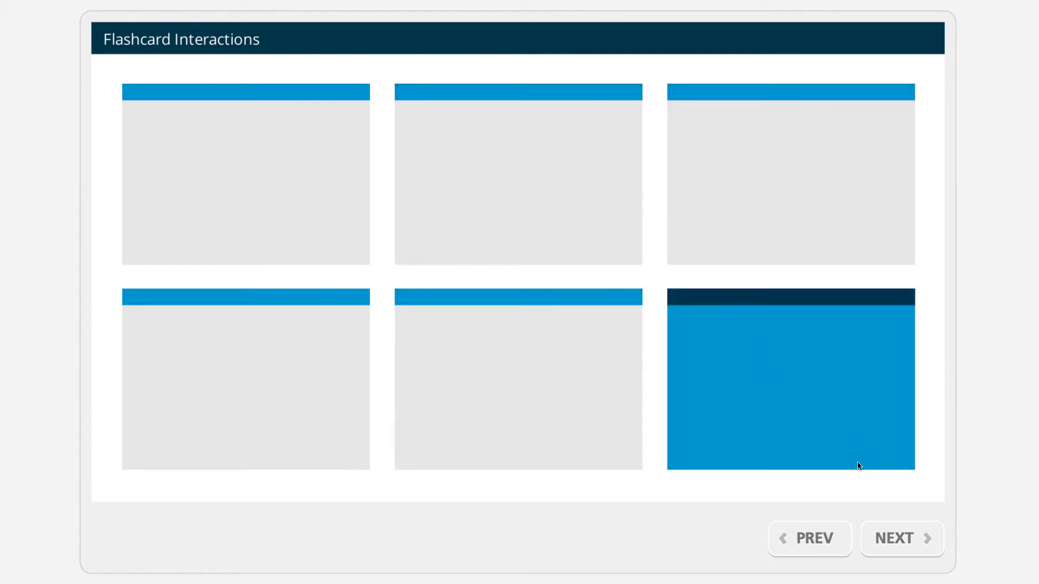
Flip the bottom-right, top-middle, top-right and top-left cards in the preview, then open slide 6.5
{"action": "left_click", "coordinate": [895, 547]}
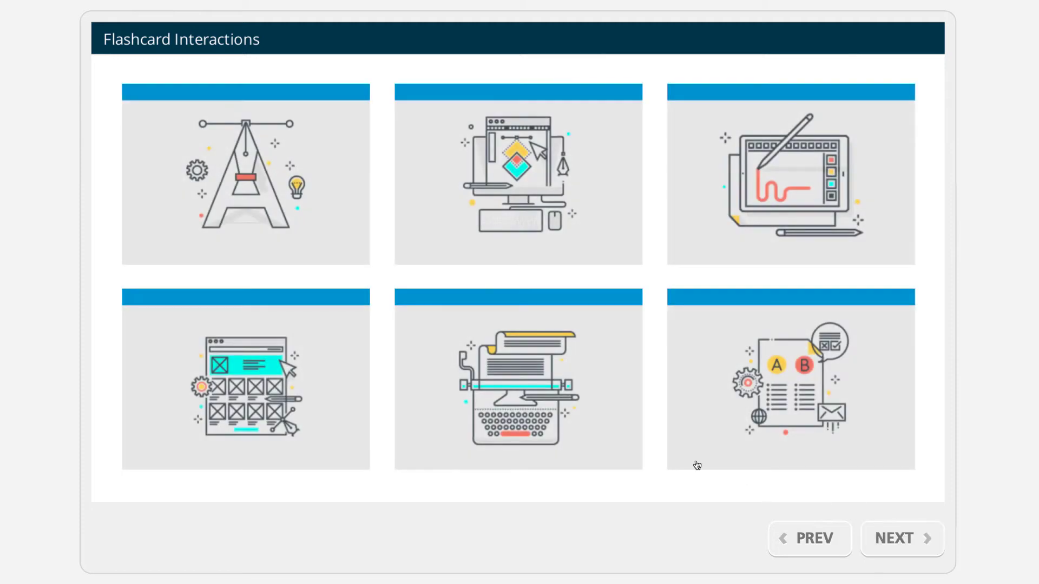
{"action": "left_click", "coordinate": [781, 404]}
{"action": "left_click", "coordinate": [551, 205]}
{"action": "left_click", "coordinate": [787, 195]}
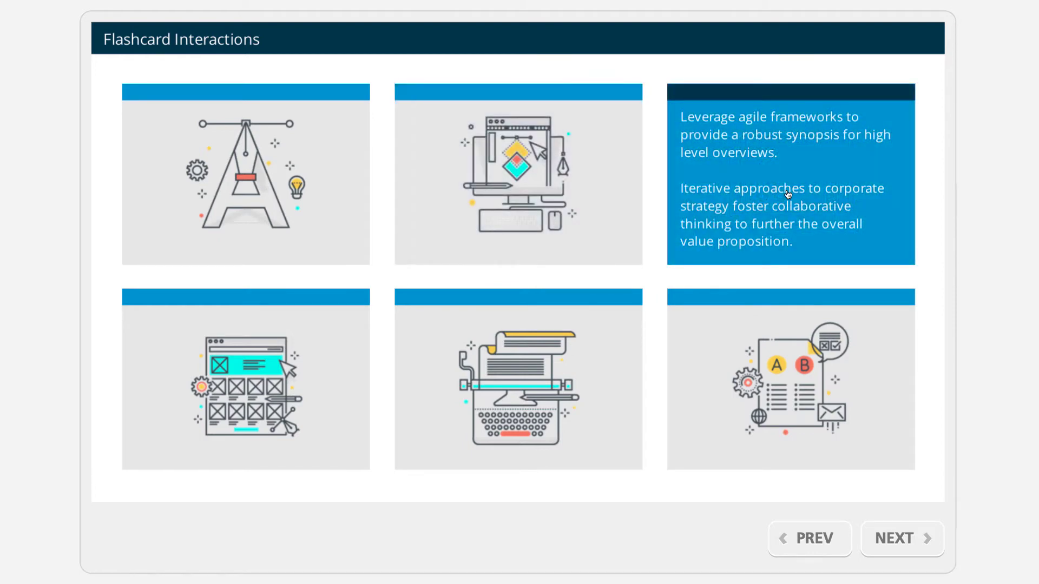
{"action": "left_click", "coordinate": [558, 137]}
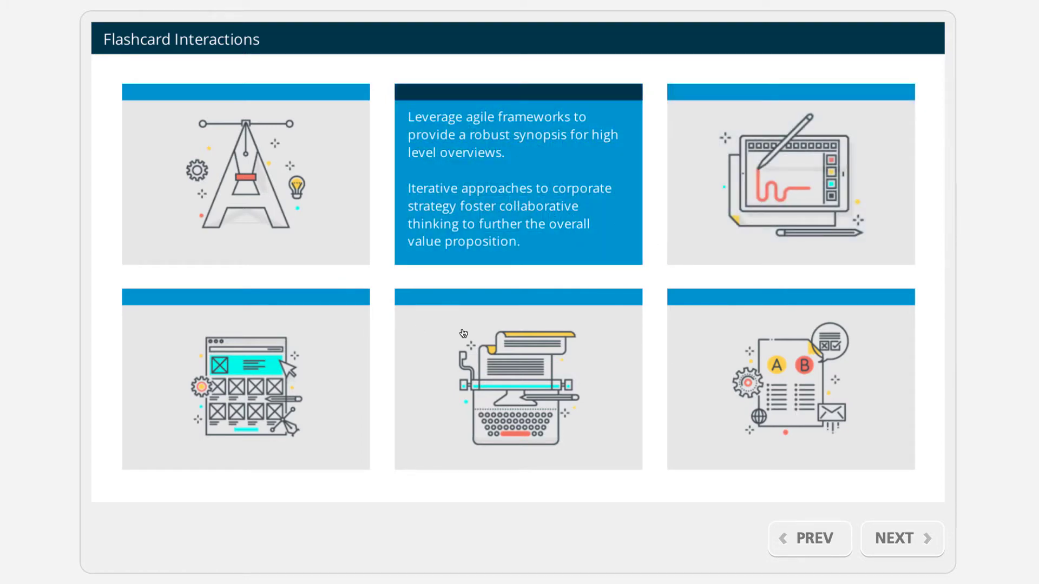
{"action": "left_click", "coordinate": [222, 187]}
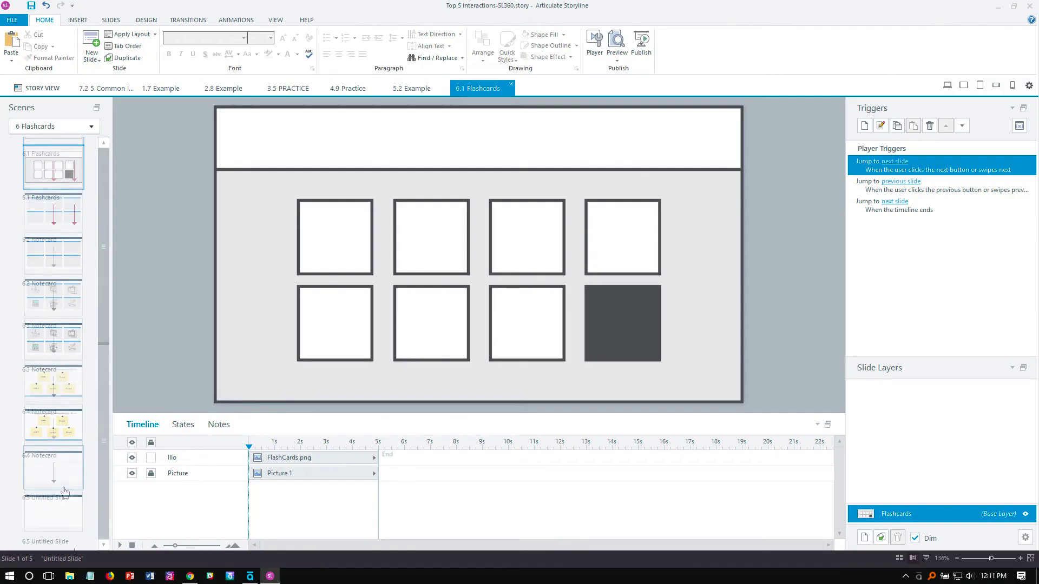
{"action": "scroll", "coordinate": [60, 432], "scroll_direction": "down", "scroll_amount": 5}
{"action": "left_click", "coordinate": [59, 471]}
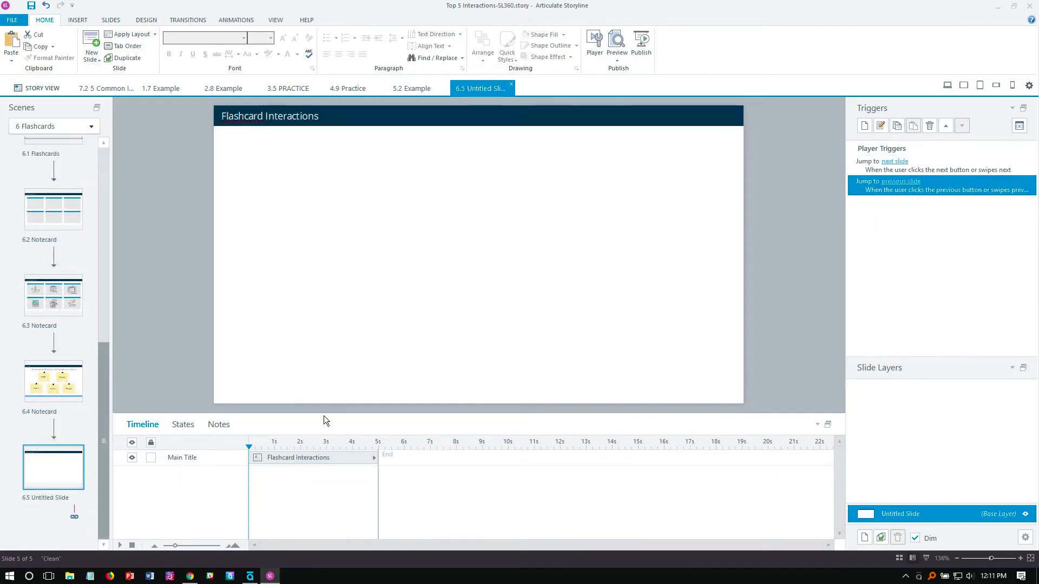
Draw a rectangle shape on the slide and nudge it toward the upper left
{"action": "left_click", "coordinate": [76, 20]}
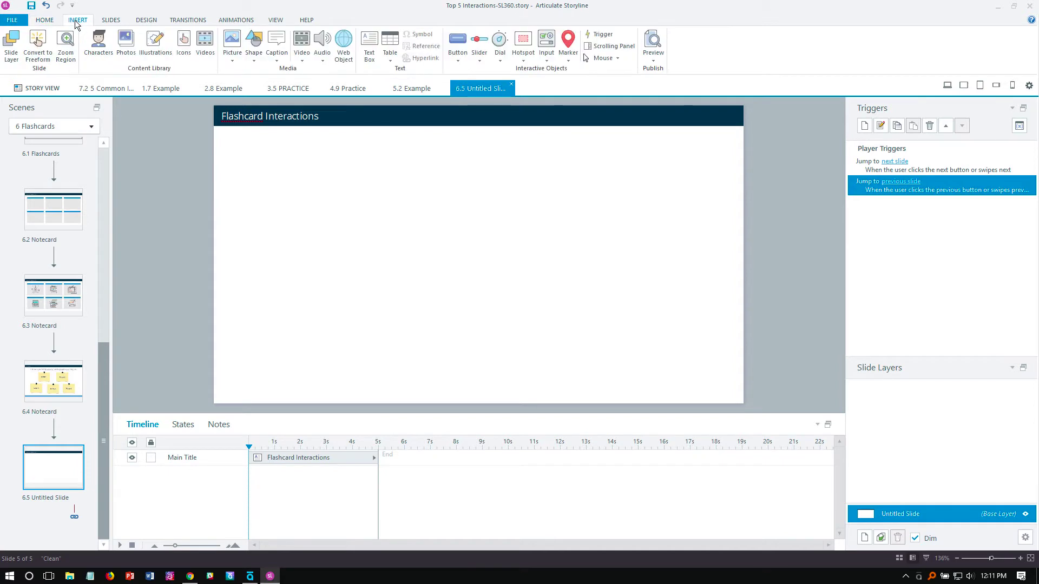
{"action": "left_click", "coordinate": [251, 64]}
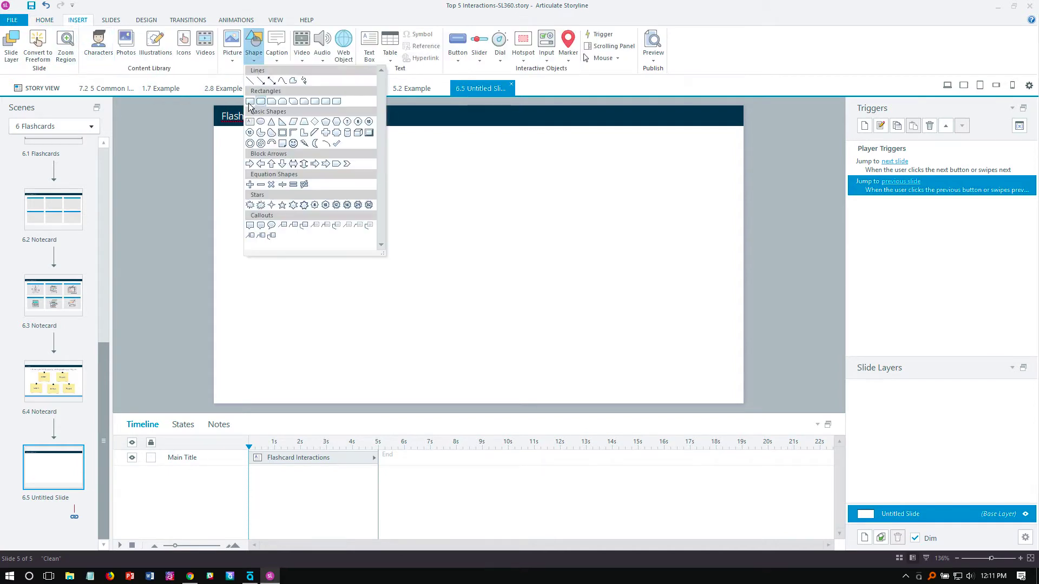
{"action": "left_click", "coordinate": [256, 103]}
{"action": "left_click_drag", "start_coordinate": [231, 182], "coordinate": [388, 292]}
{"action": "left_click_drag", "start_coordinate": [324, 248], "coordinate": [362, 249]}
Fill the rectangle light grey and label it 'Flashcard 1'
{"action": "left_click", "coordinate": [352, 22]}
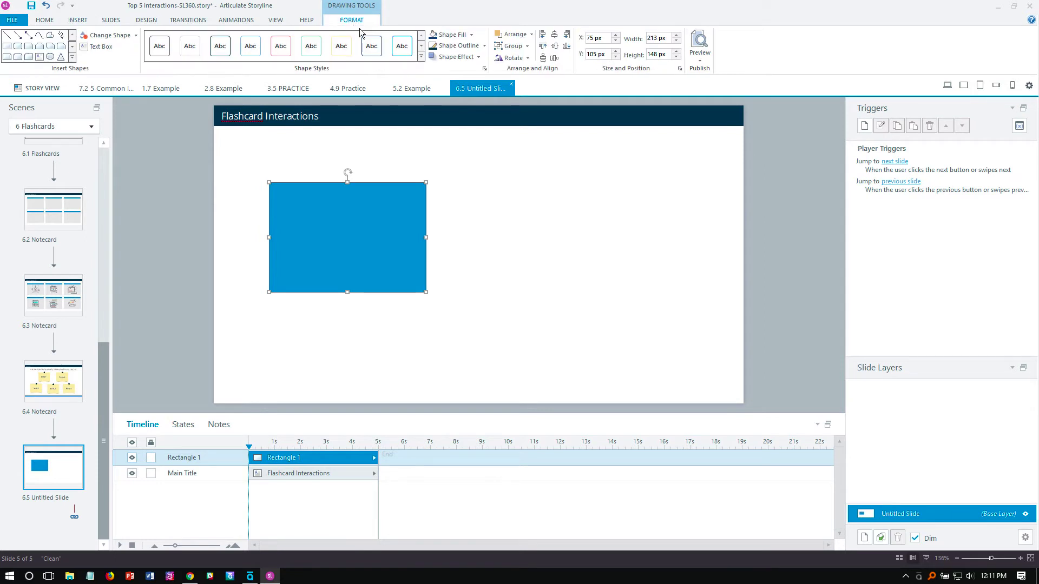
{"action": "left_click", "coordinate": [471, 35]}
{"action": "left_click", "coordinate": [452, 65]}
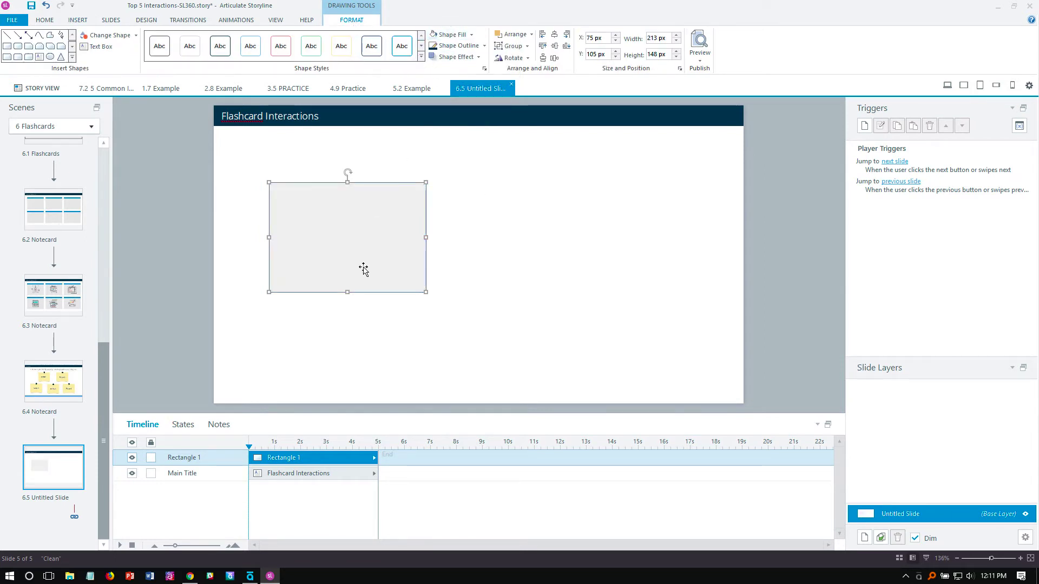
{"action": "left_click", "coordinate": [364, 268]}
{"action": "type", "text": "Flashcard"}
{"action": "left_click", "coordinate": [367, 182]}
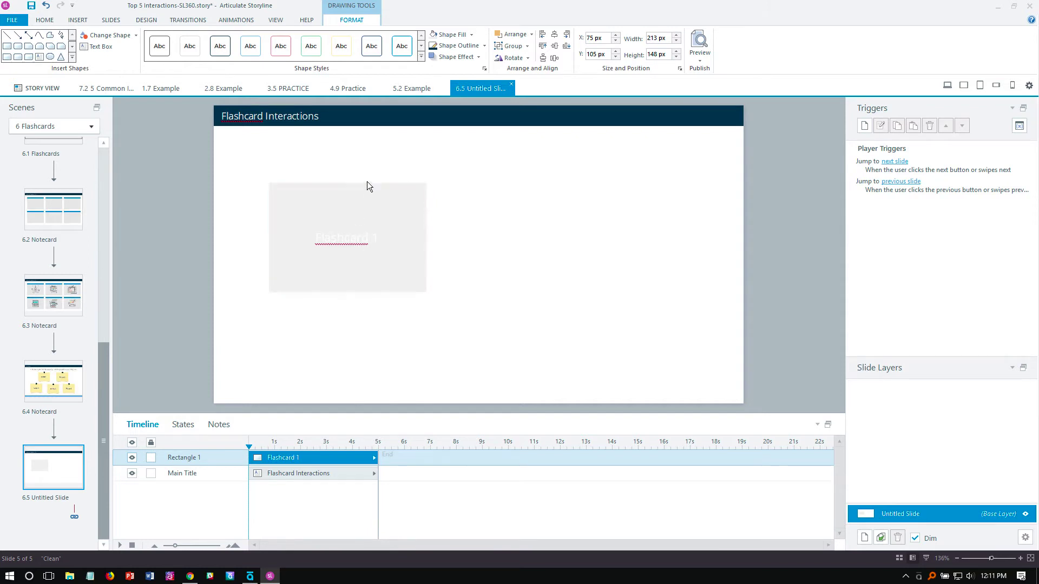
Make the Flashcard 1 text black and show the rectangle's states
{"action": "left_click", "coordinate": [48, 23]}
{"action": "left_click", "coordinate": [297, 54]}
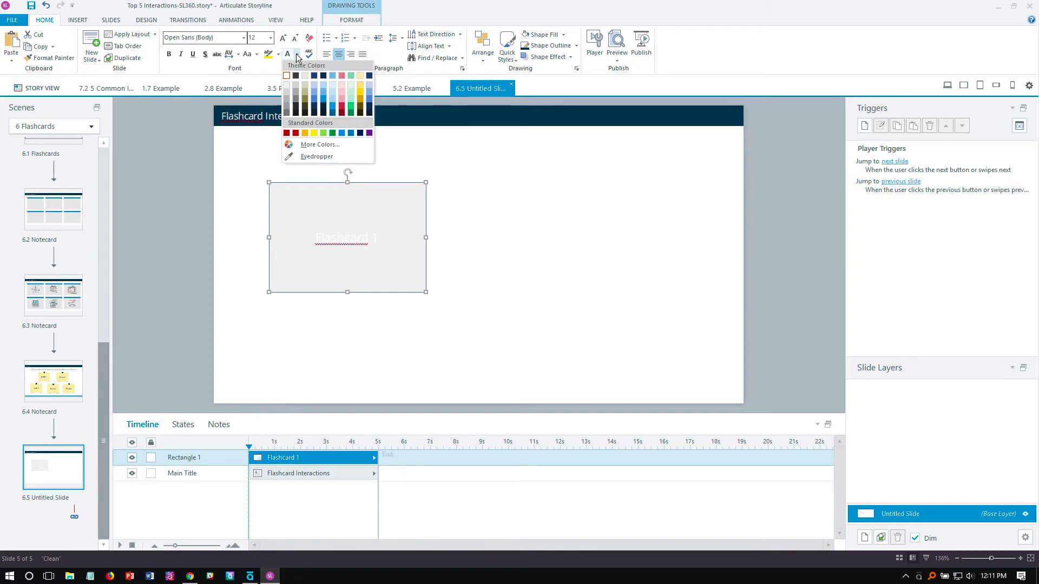
{"action": "left_click", "coordinate": [295, 76]}
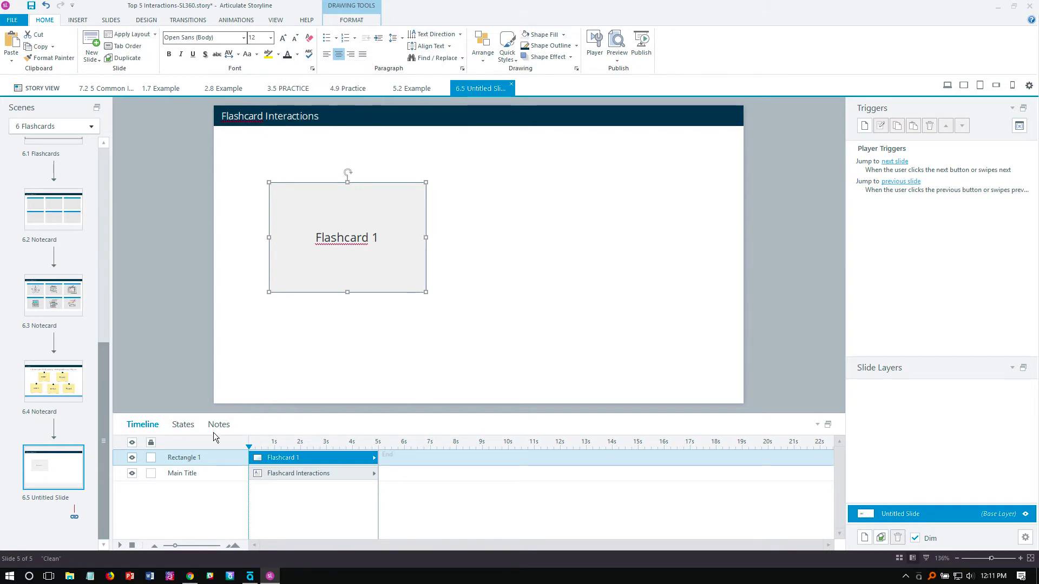
{"action": "left_click", "coordinate": [181, 428]}
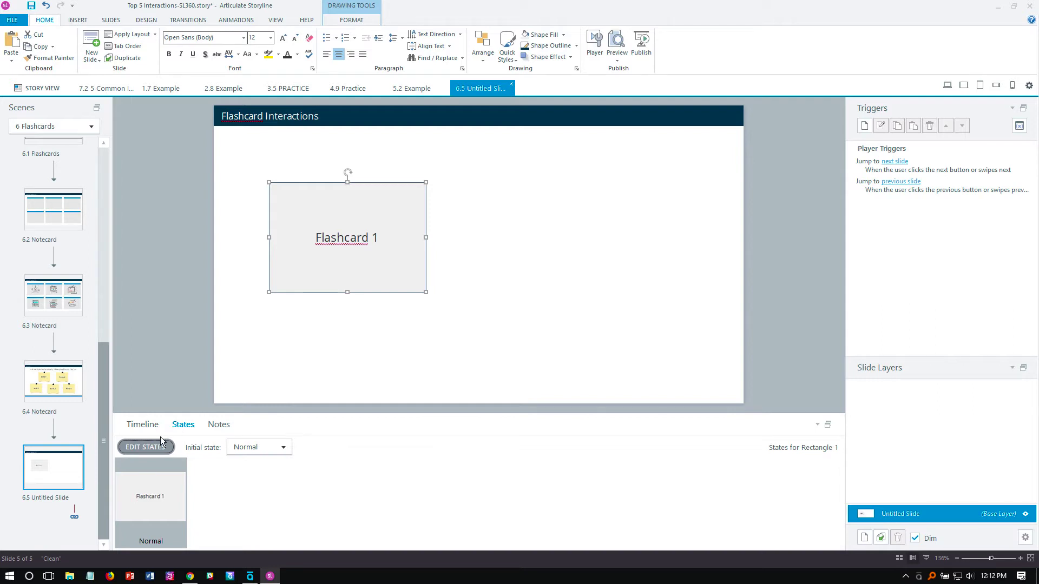
Add a Selected state to the Flashcard 1 rectangle
{"action": "left_click", "coordinate": [152, 449]}
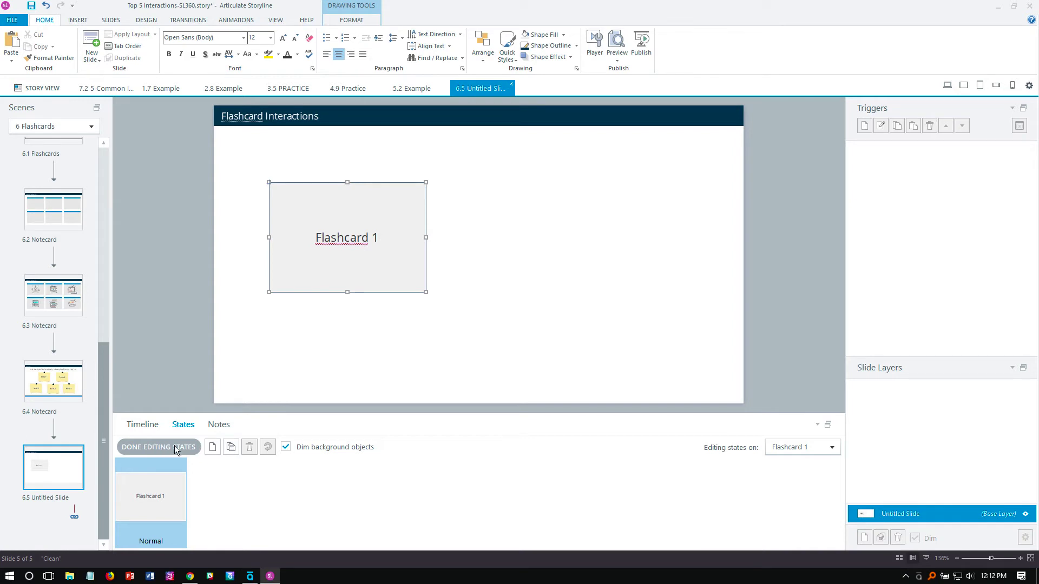
{"action": "left_click", "coordinate": [212, 447]}
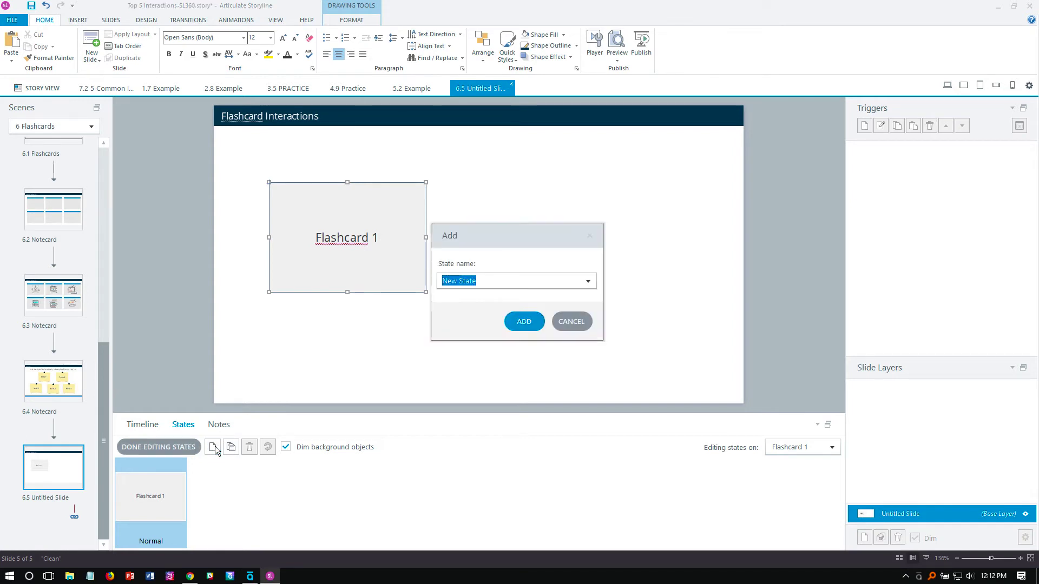
{"action": "type", "text": "selected"}
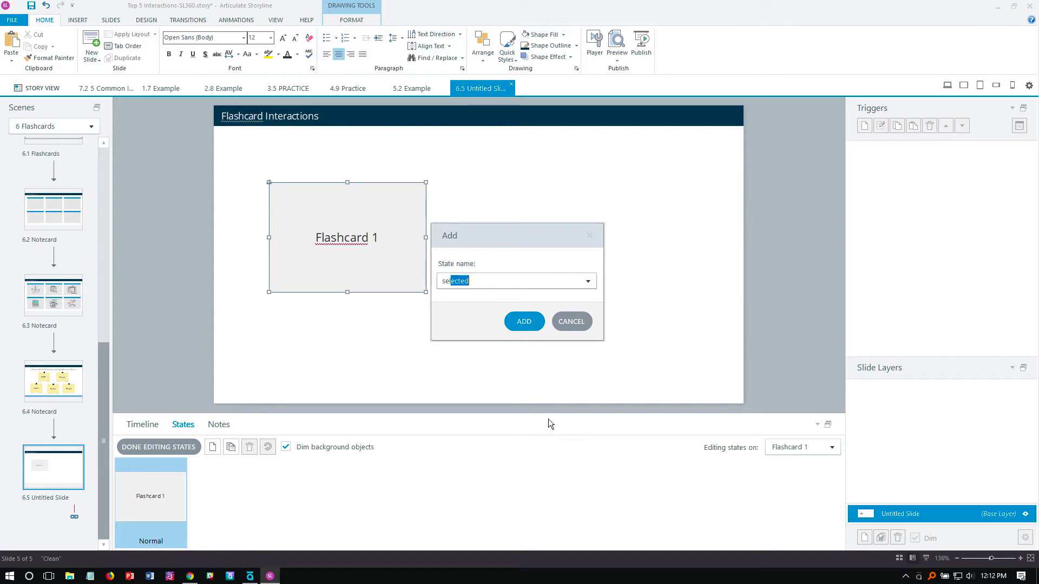
{"action": "left_click", "coordinate": [588, 282]}
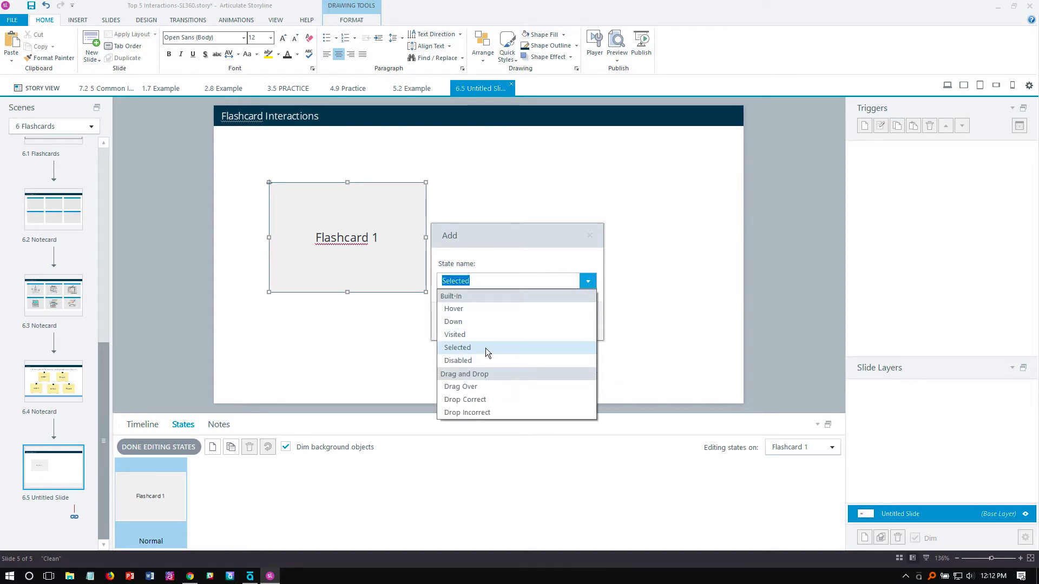
{"action": "left_click", "coordinate": [484, 349]}
{"action": "left_click", "coordinate": [511, 321]}
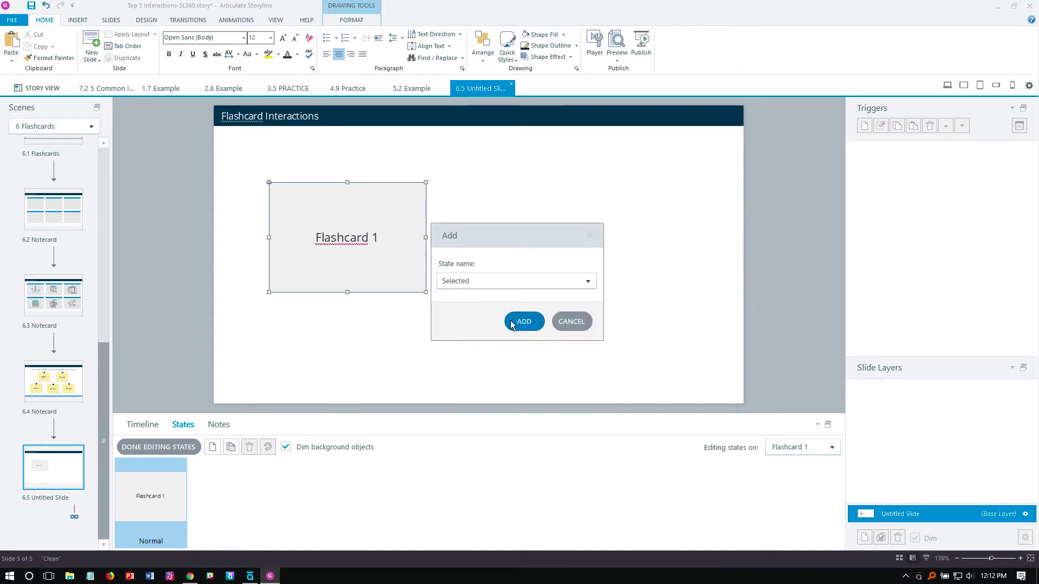
Give the Selected state a dark blue fill and white text, then finish editing states
{"action": "left_click", "coordinate": [360, 20]}
{"action": "left_click", "coordinate": [466, 39]}
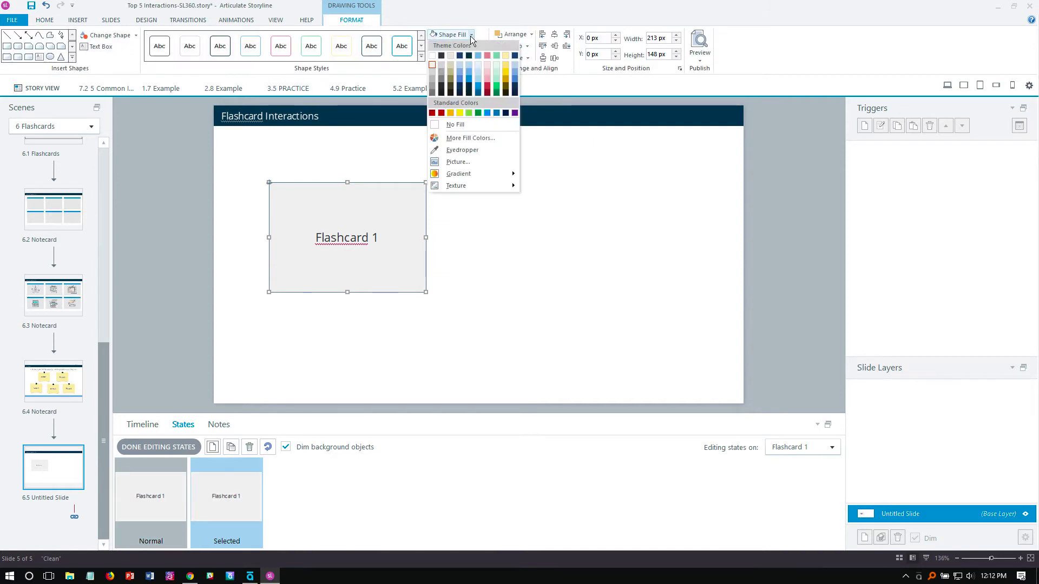
{"action": "left_click", "coordinate": [462, 57]}
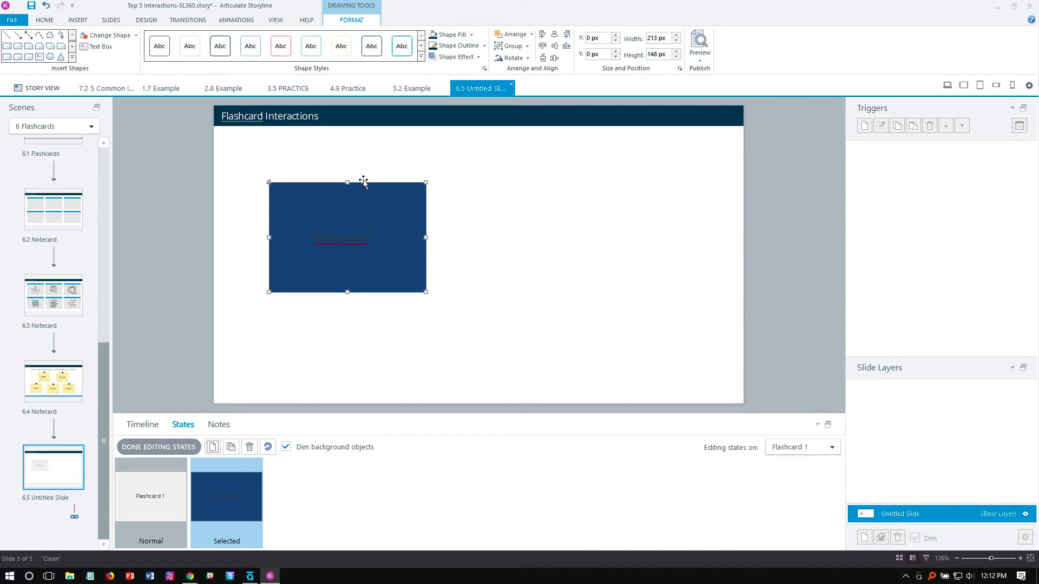
{"action": "left_click", "coordinate": [48, 23]}
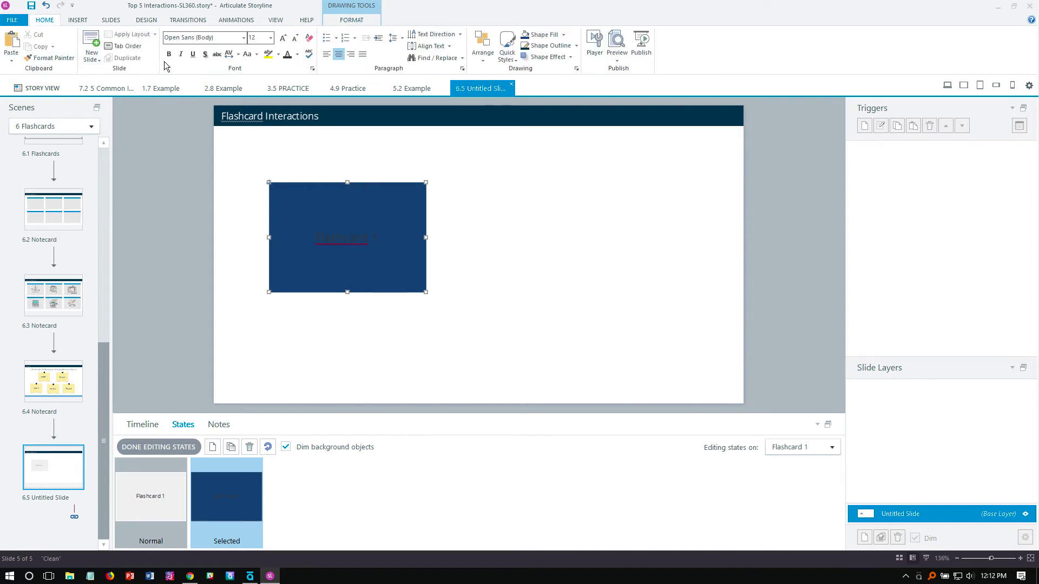
{"action": "left_click", "coordinate": [297, 54]}
{"action": "left_click", "coordinate": [287, 74]}
{"action": "left_click", "coordinate": [156, 447]}
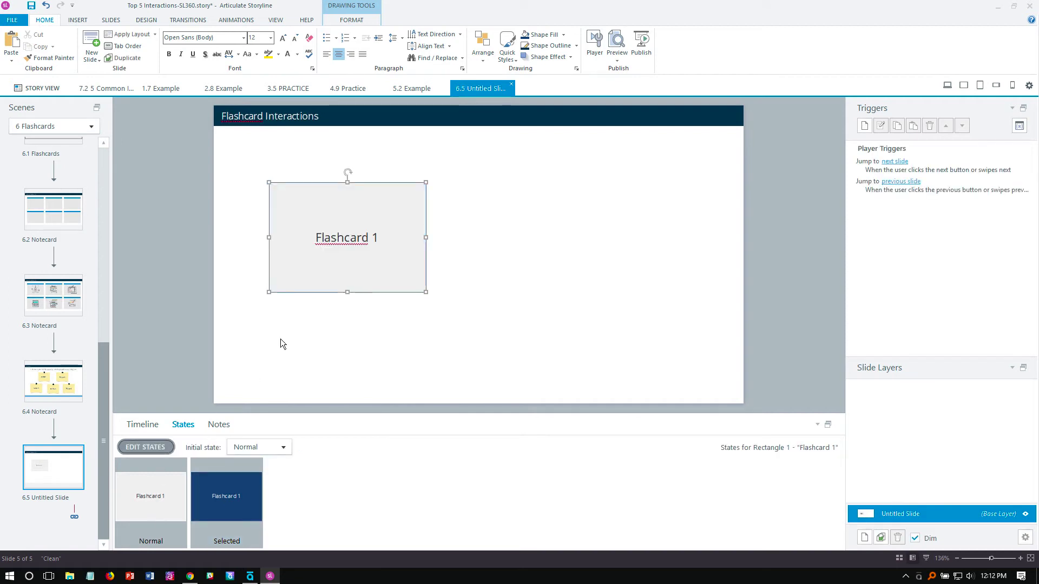
Duplicate the Flashcard 1 rectangle with Ctrl+D into a row of three and shift the row up-left
{"action": "left_click", "coordinate": [301, 315]}
{"action": "left_click", "coordinate": [301, 290]}
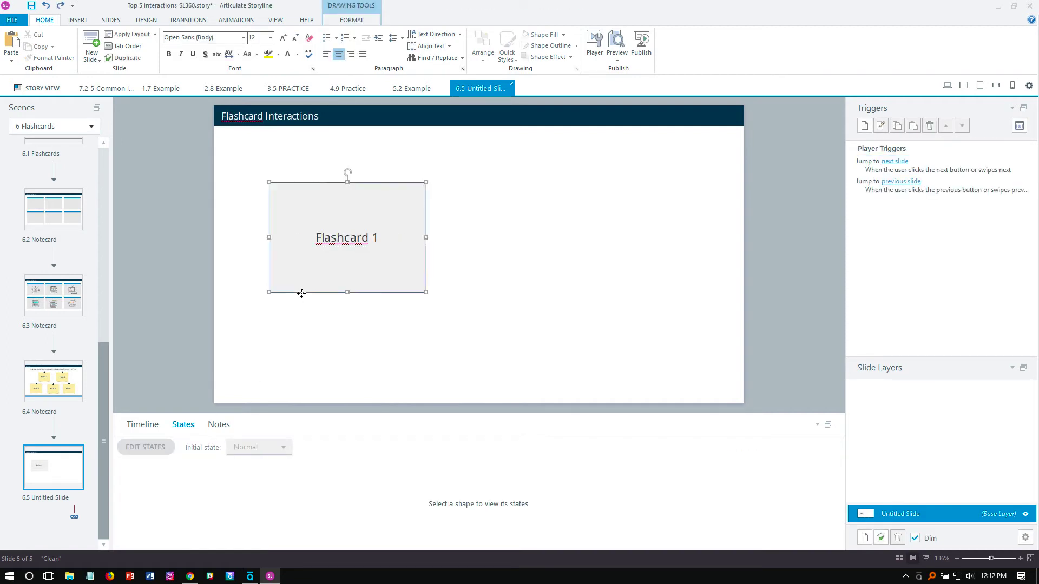
{"action": "key", "text": "ctrl+d"}
{"action": "left_click_drag", "start_coordinate": [301, 301], "coordinate": [505, 311]}
{"action": "left_click_drag", "start_coordinate": [306, 297], "coordinate": [685, 297]}
{"action": "left_click_drag", "start_coordinate": [775, 325], "coordinate": [217, 164]}
{"action": "left_click_drag", "start_coordinate": [309, 186], "coordinate": [266, 274]}
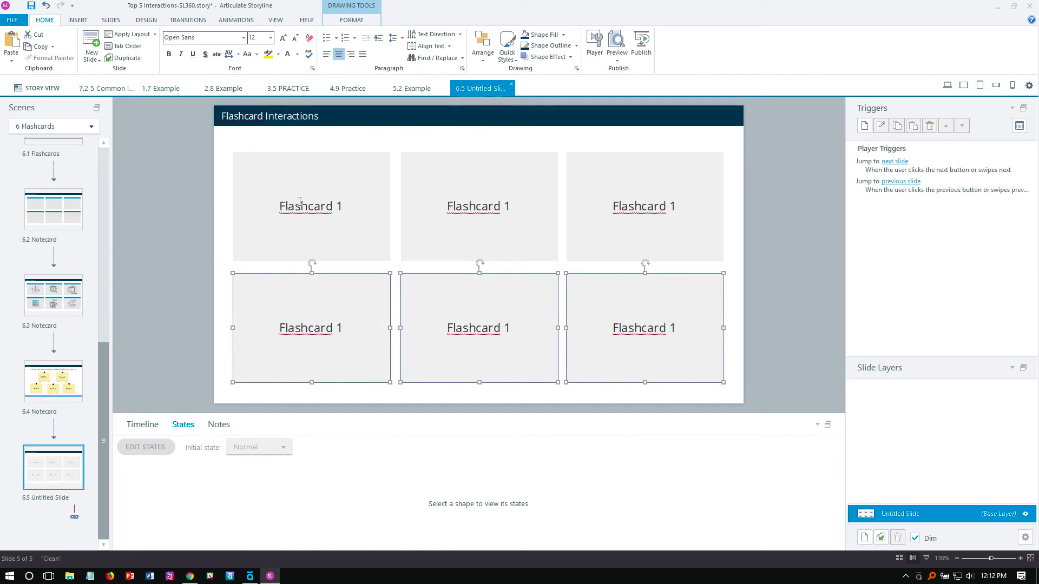
{"action": "left_click", "coordinate": [616, 59]}
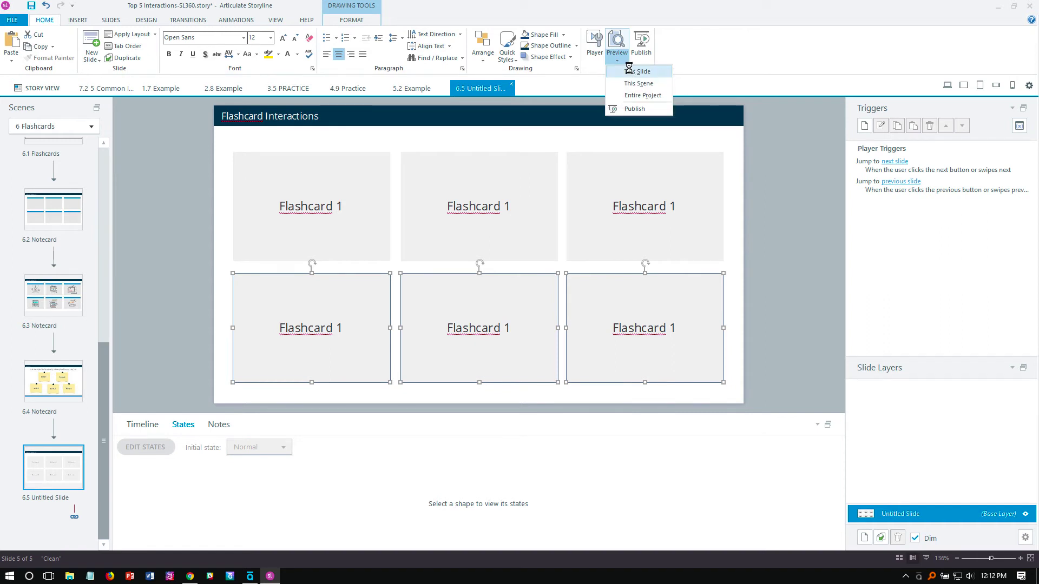
Preview this slide and click all six flashcards, each turning dark blue
{"action": "left_click", "coordinate": [630, 72]}
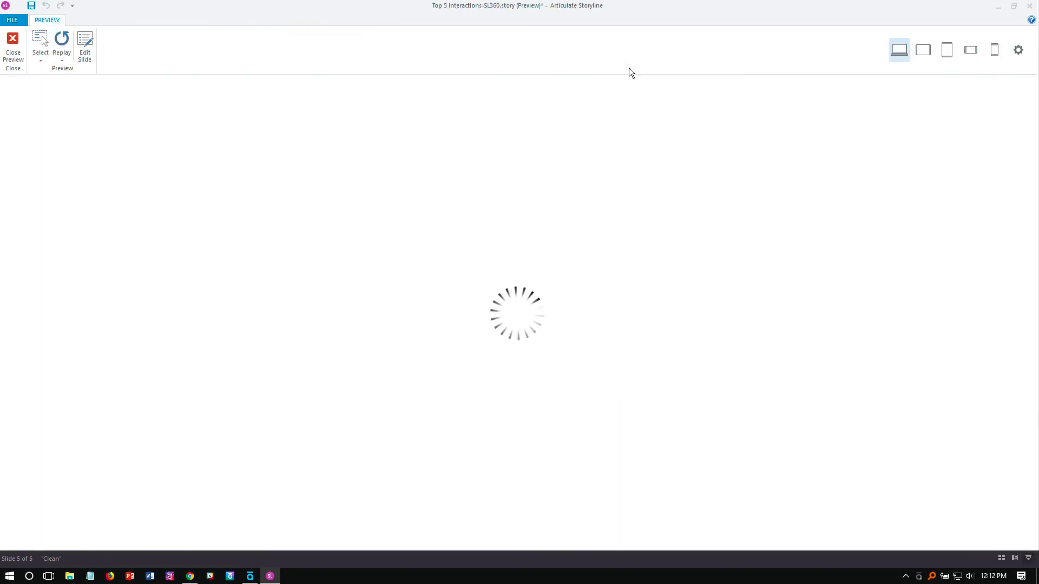
{"action": "left_click", "coordinate": [620, 287]}
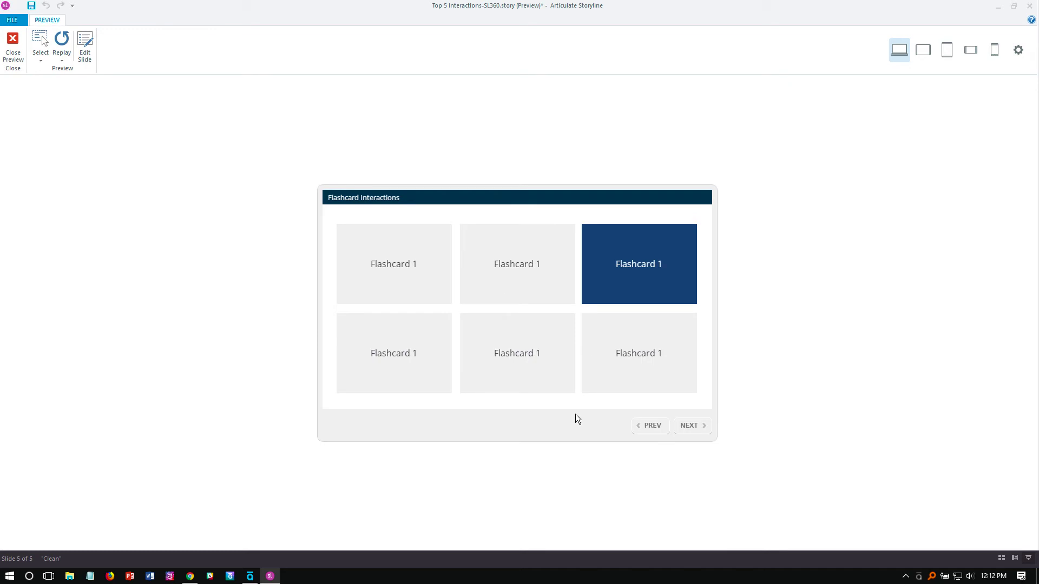
{"action": "left_click", "coordinate": [542, 277]}
{"action": "left_click", "coordinate": [425, 282]}
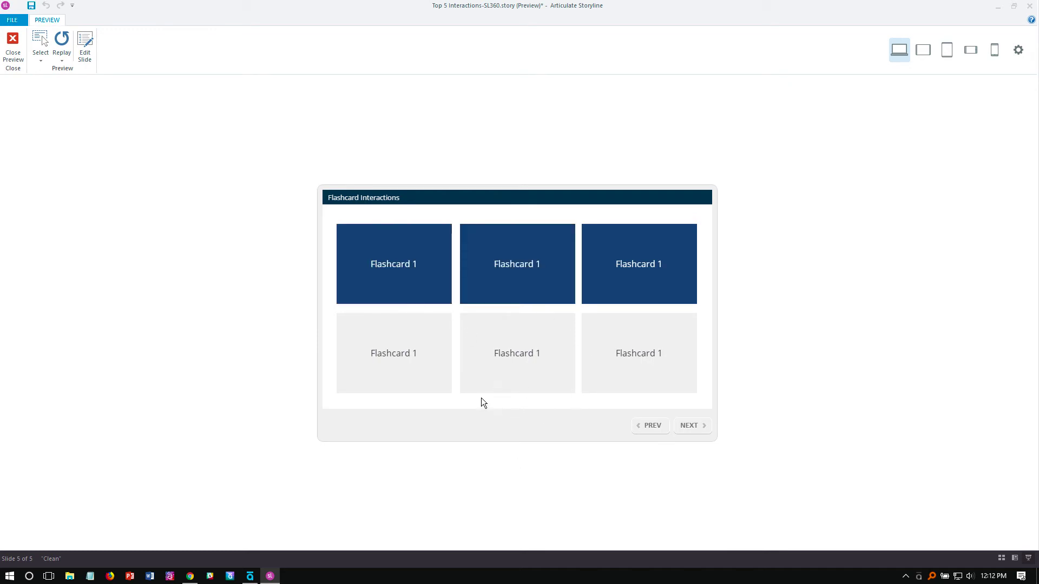
{"action": "left_click", "coordinate": [397, 380]}
{"action": "left_click", "coordinate": [506, 366]}
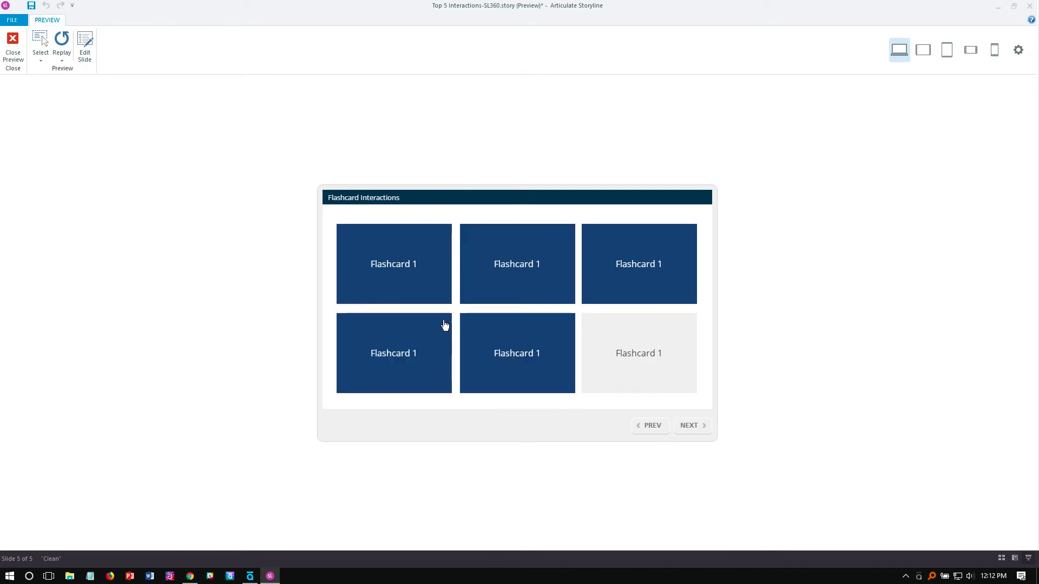
{"action": "left_click", "coordinate": [611, 369]}
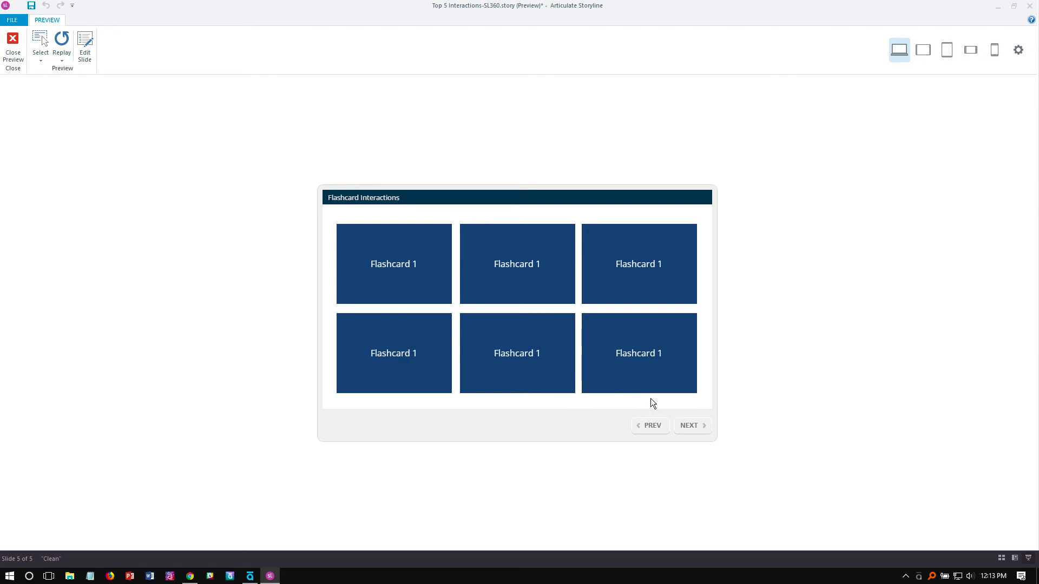
{"action": "left_click", "coordinate": [693, 424]}
Group all six flashcards into Button Set 1 and preview this slide again
{"action": "left_click", "coordinate": [13, 53]}
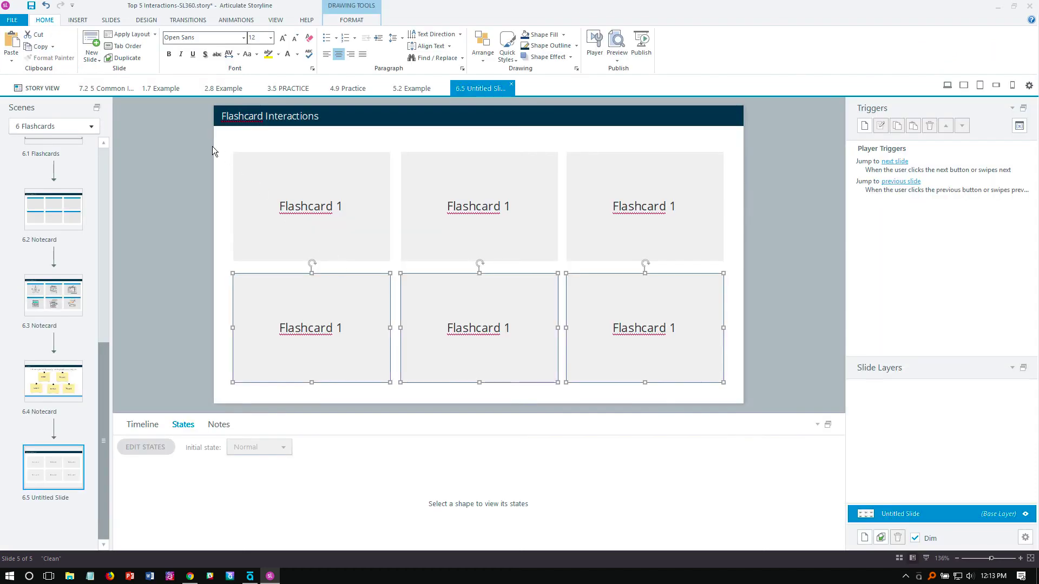
{"action": "left_click", "coordinate": [225, 157]}
{"action": "mouse_move", "coordinate": [178, 135]}
{"action": "left_mouse_down"}
{"action": "mouse_move", "coordinate": [710, 432]}
{"action": "mouse_move", "coordinate": [761, 412]}
{"action": "mouse_move", "coordinate": [733, 396]}
{"action": "left_mouse_up"}
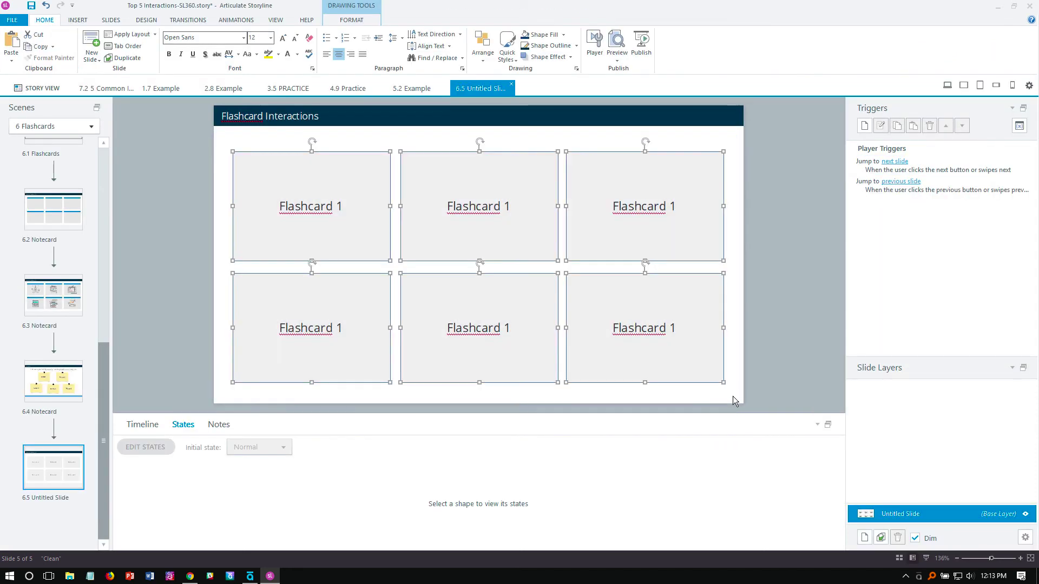
{"action": "right_click", "coordinate": [499, 151]}
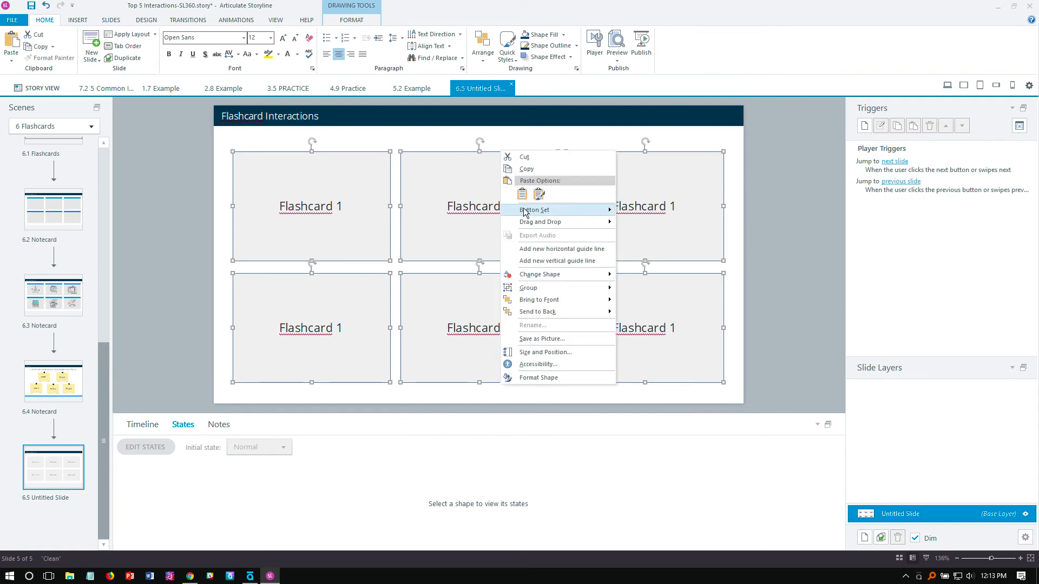
{"action": "mouse_move", "coordinate": [527, 212]}
{"action": "left_click", "coordinate": [660, 226]}
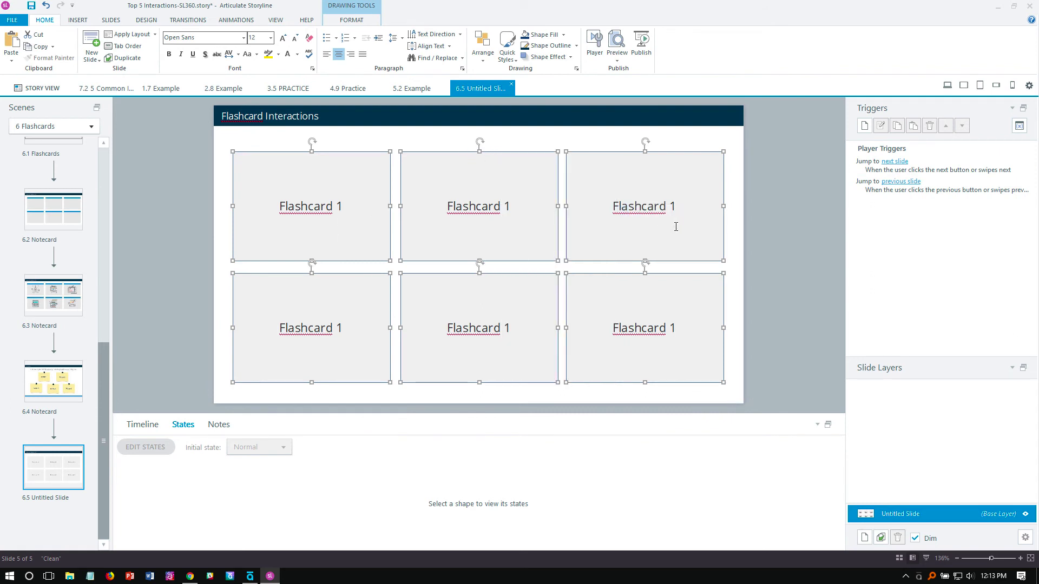
{"action": "left_click", "coordinate": [617, 55]}
{"action": "left_click", "coordinate": [621, 71]}
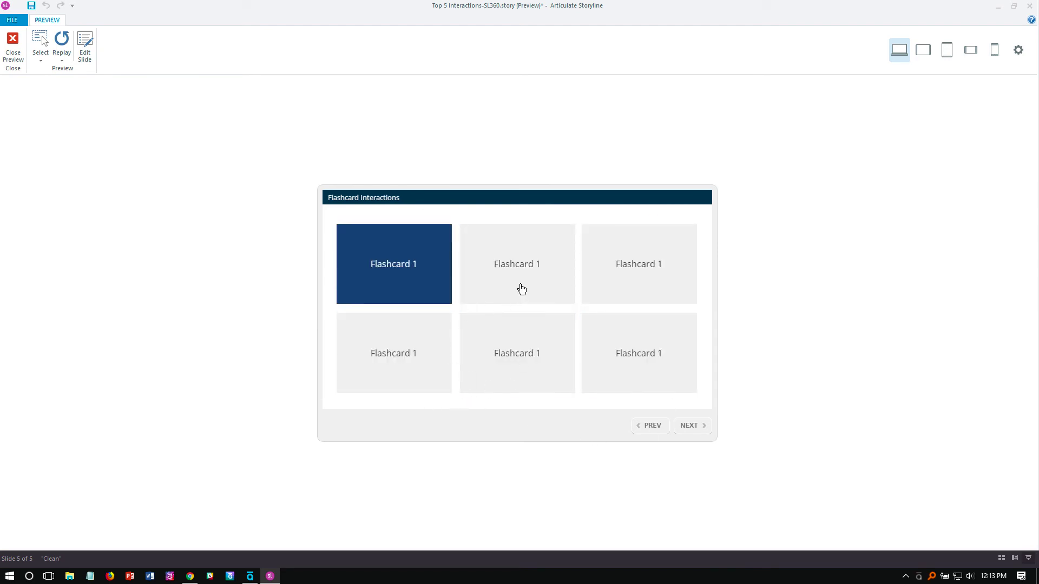
Close the slide preview to return to the editor
{"action": "left_click", "coordinate": [13, 48]}
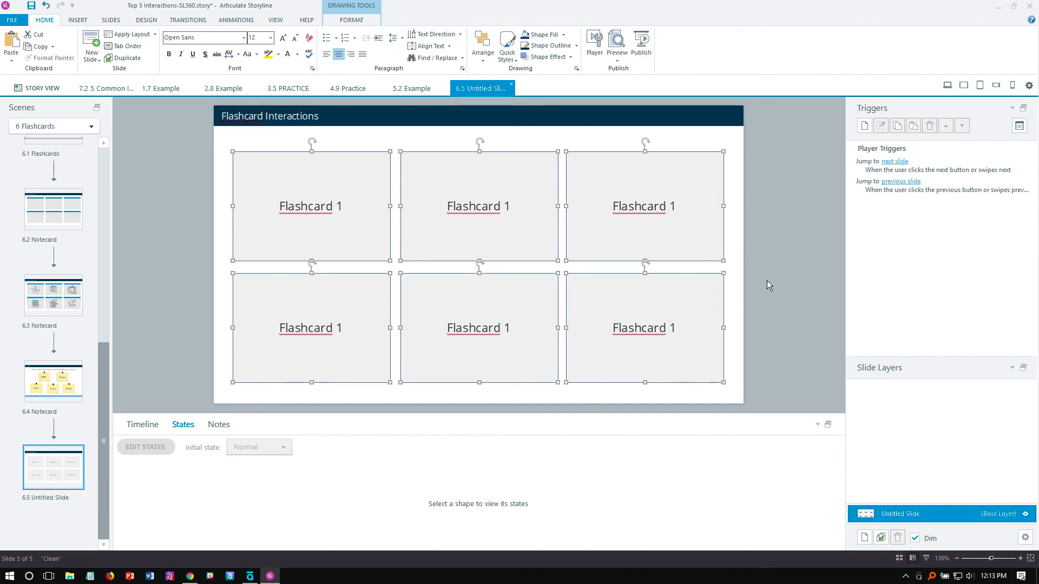
Select the bottom-left flashcard to list its Normal and Selected states
{"action": "left_click", "coordinate": [263, 373]}
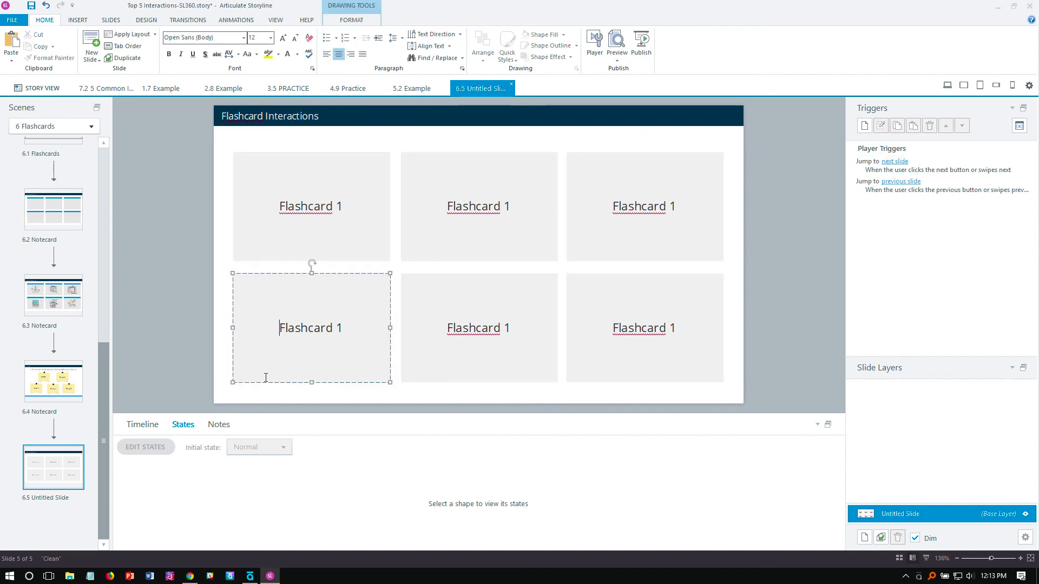